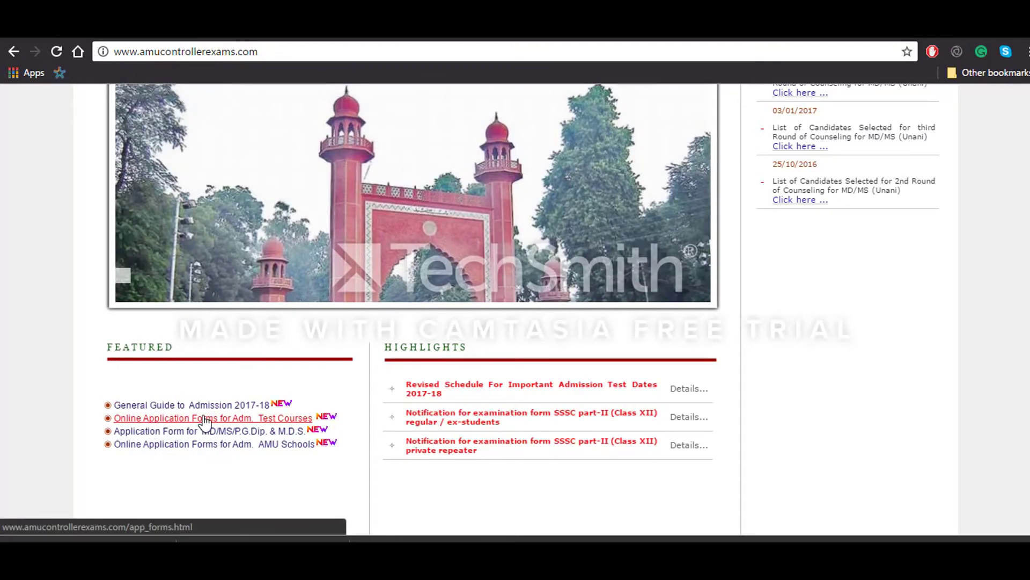
Review the admission test courses' fees, last dates and test dates, then go to the online application login.
click(204, 424)
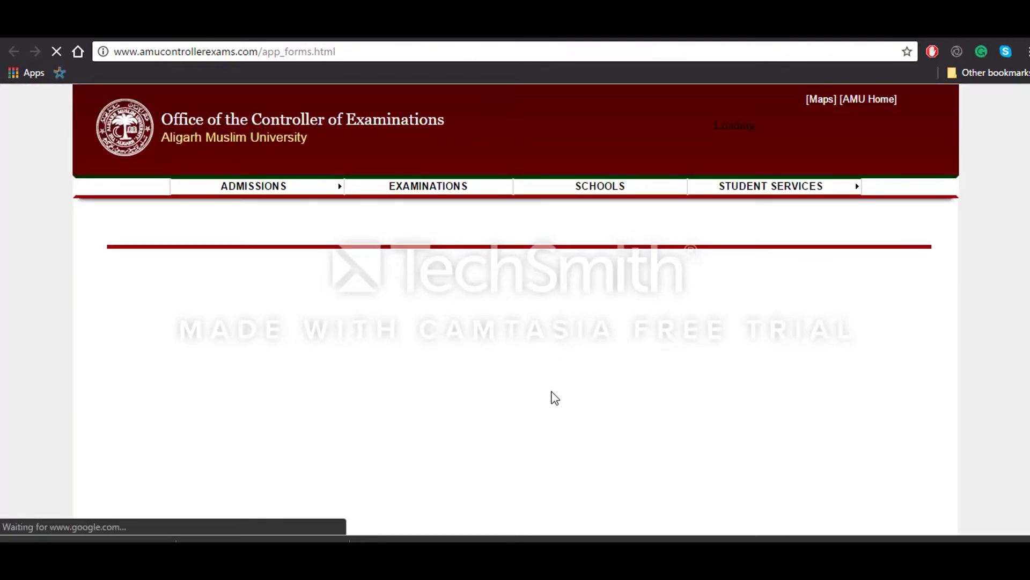
scroll(552, 397, down, 6)
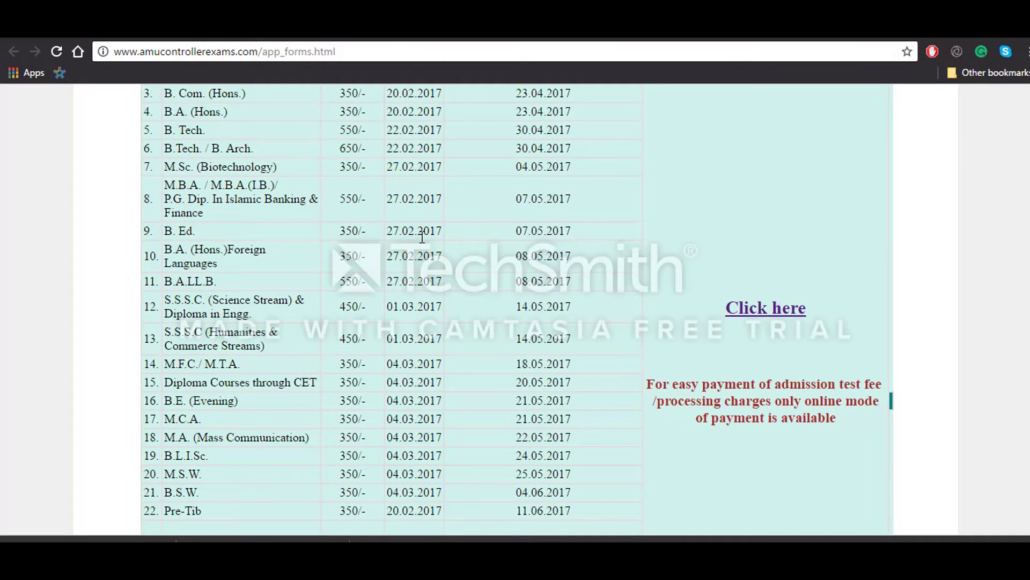
scroll(429, 234, up, 2)
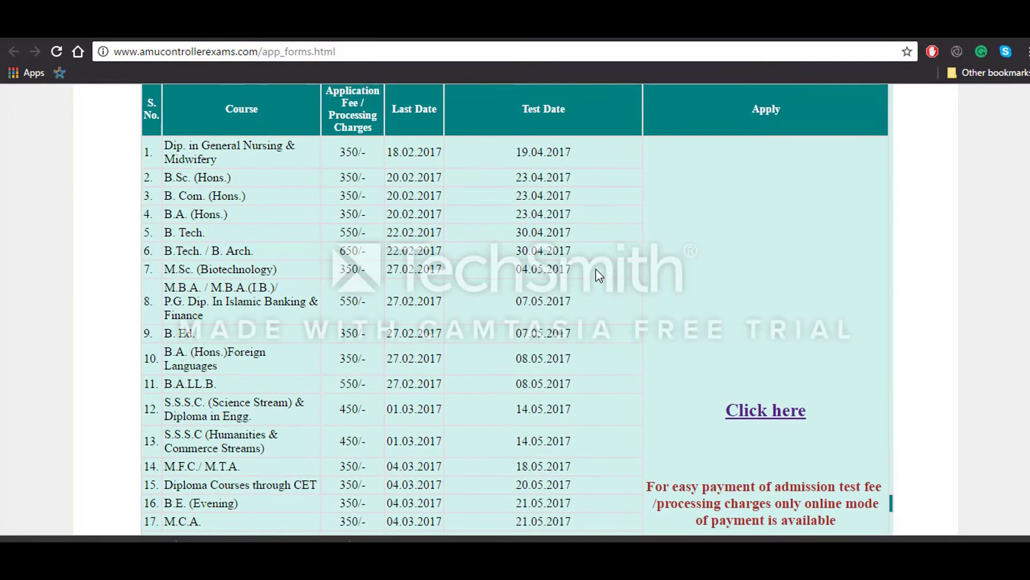
click(746, 417)
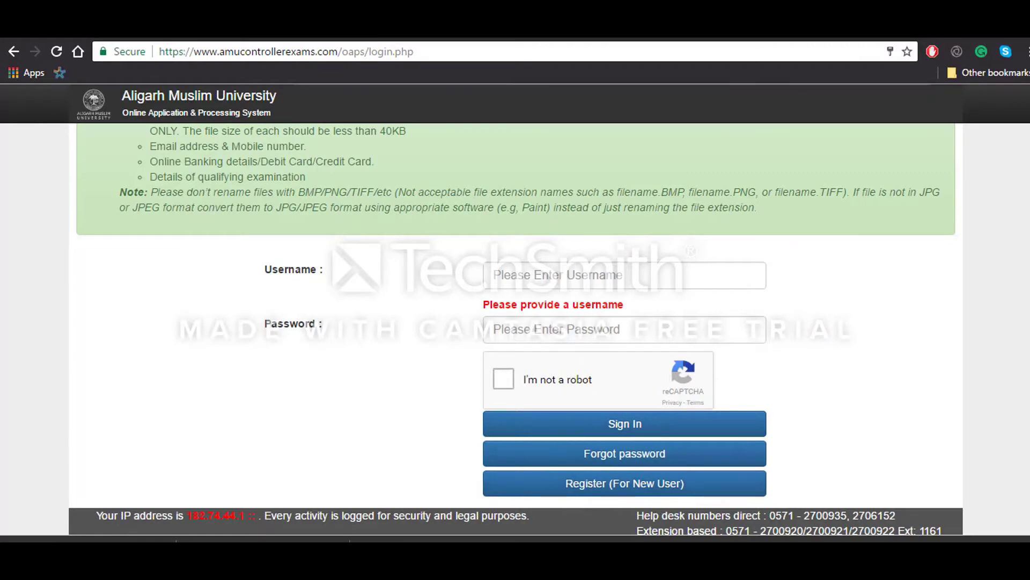
Sign in using the browser's saved username and password suggestion.
click(658, 485)
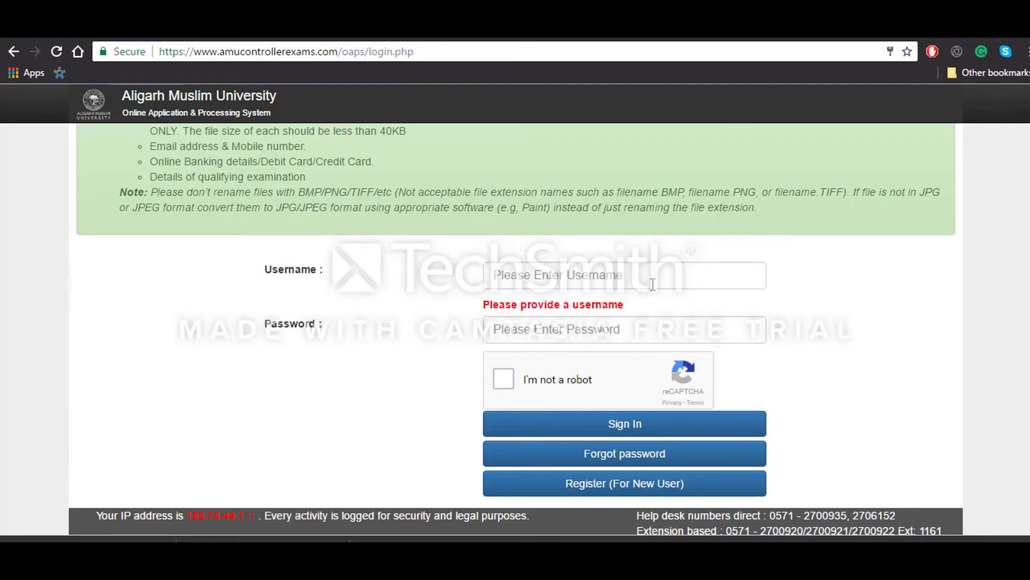
click(653, 285)
text(Pr)
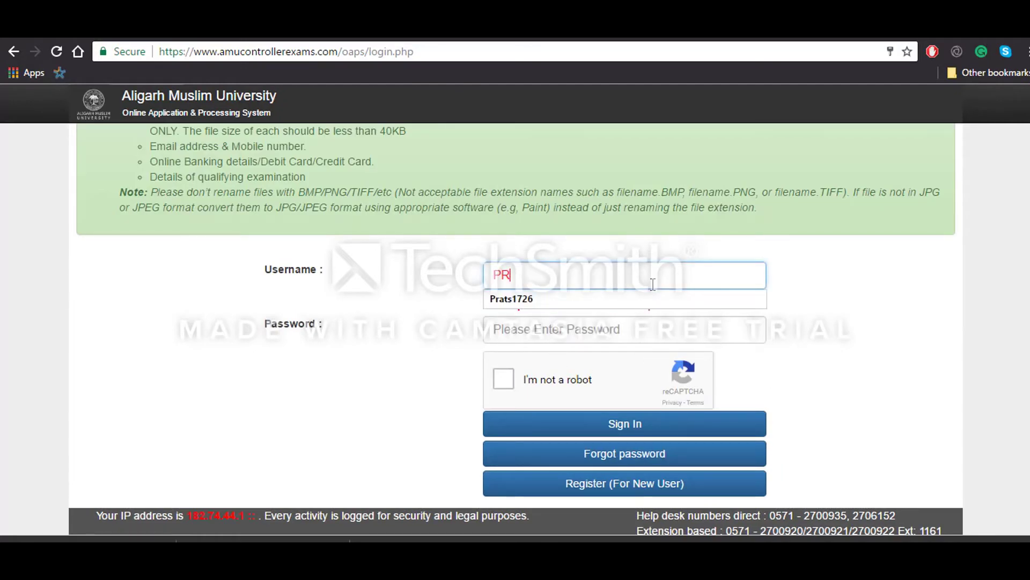
key(Down)
key(Return)
key(Tab)
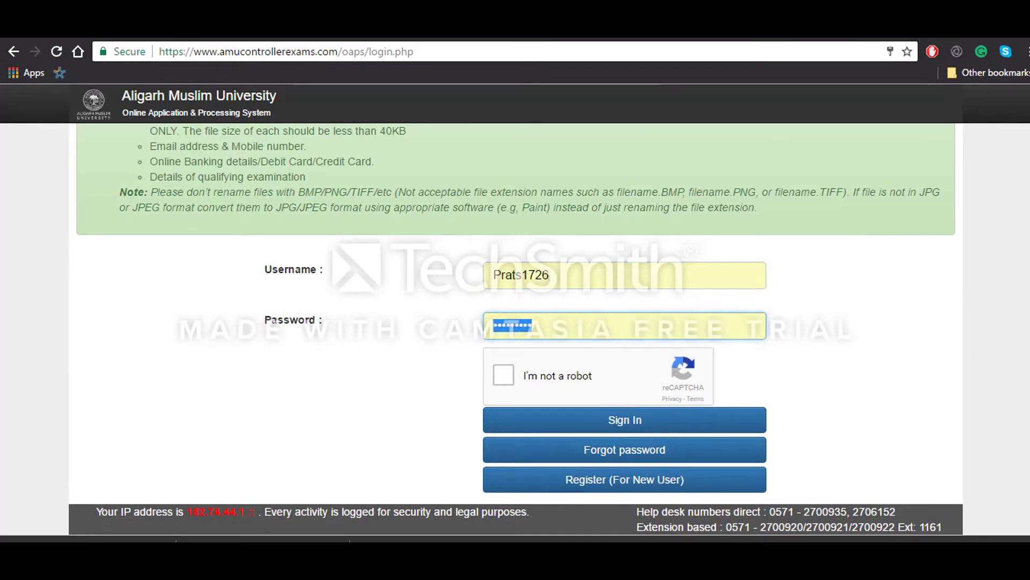
key(Return)
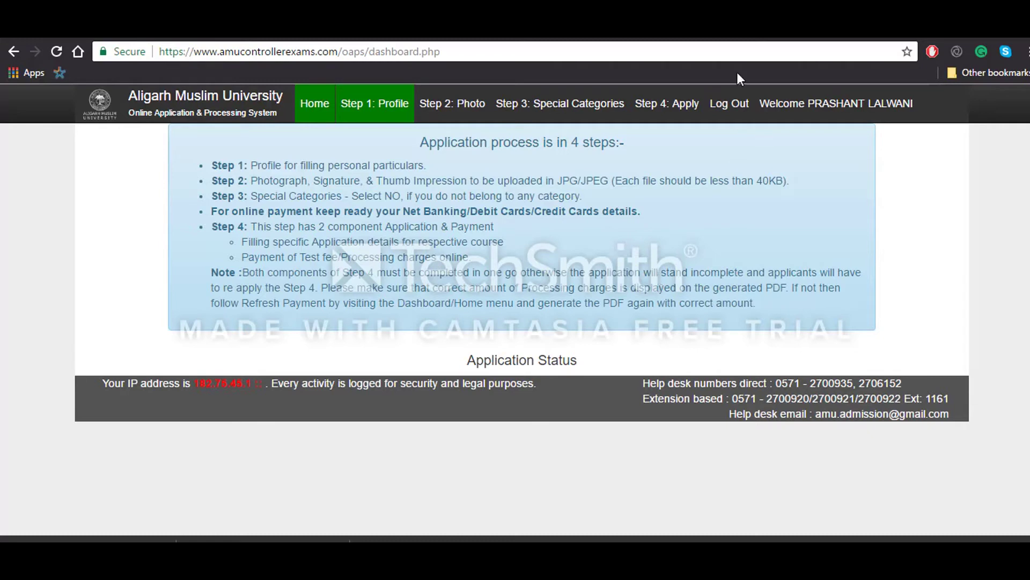
Look over the saved personal and address details in the Step 1 profile, then go to Step 2.
click(384, 109)
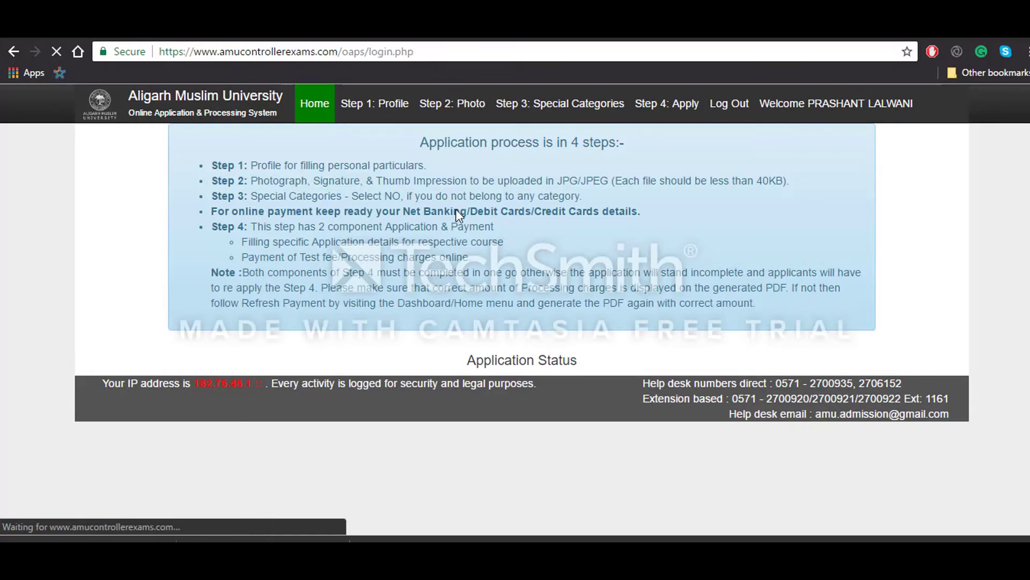
scroll(757, 400, down, 3)
scroll(757, 400, down, 4)
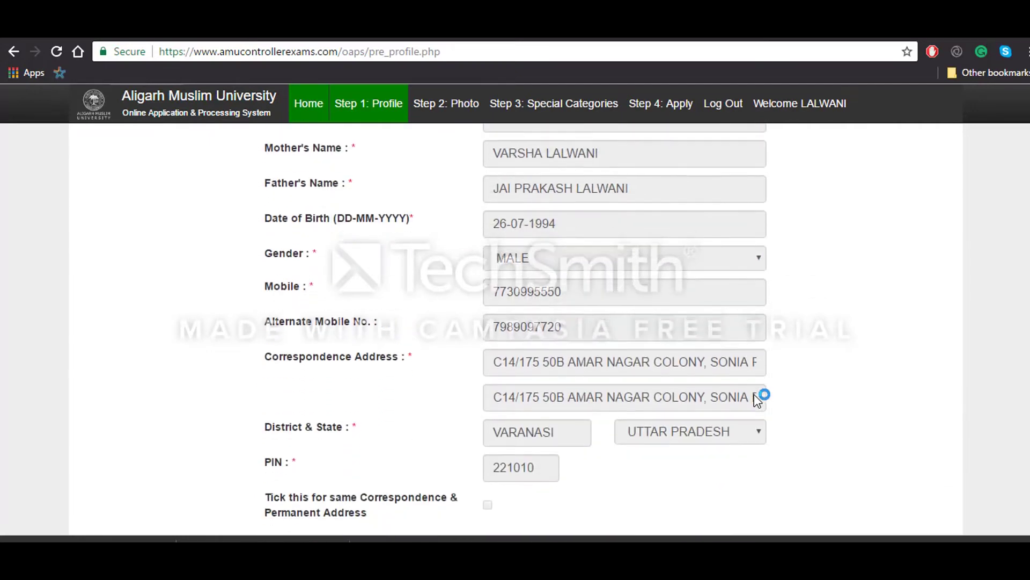
scroll(757, 400, down, 6)
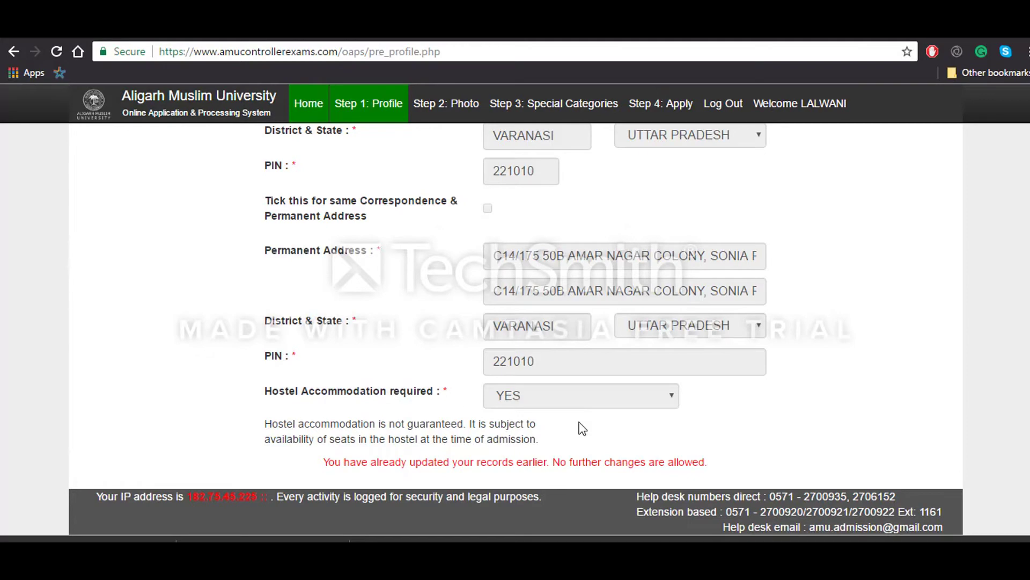
scroll(582, 428, up, 4)
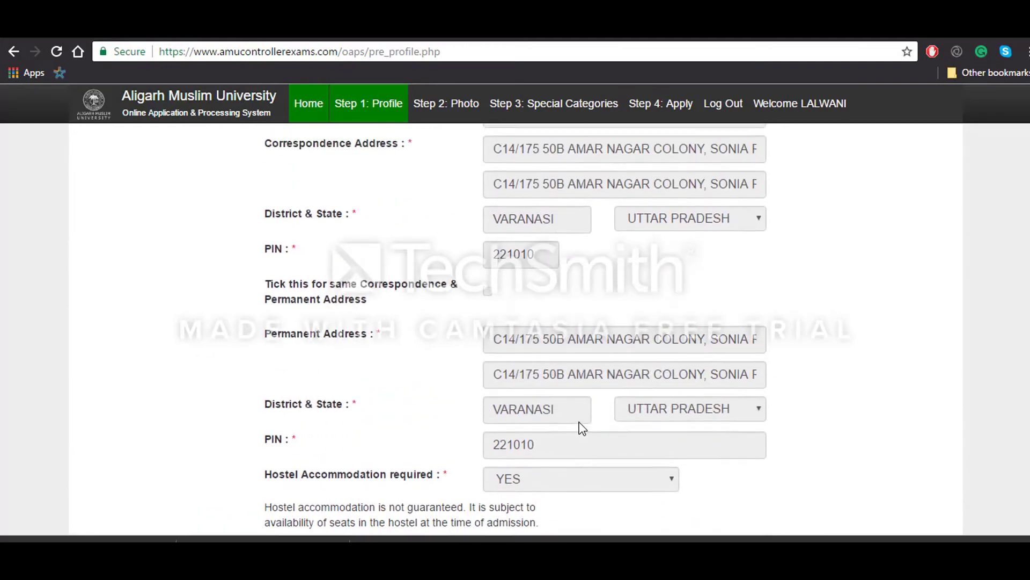
scroll(582, 427, up, 9)
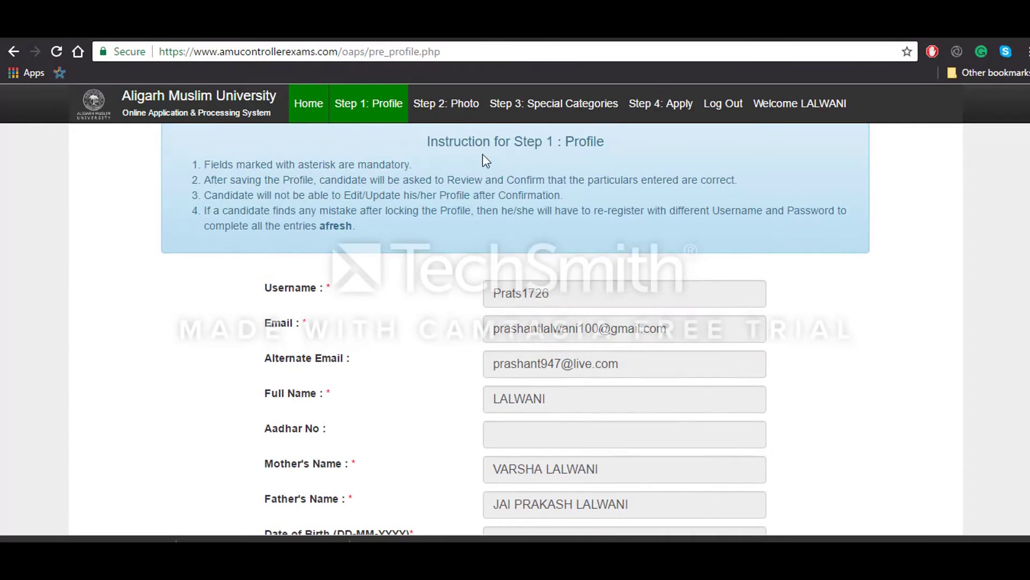
click(463, 103)
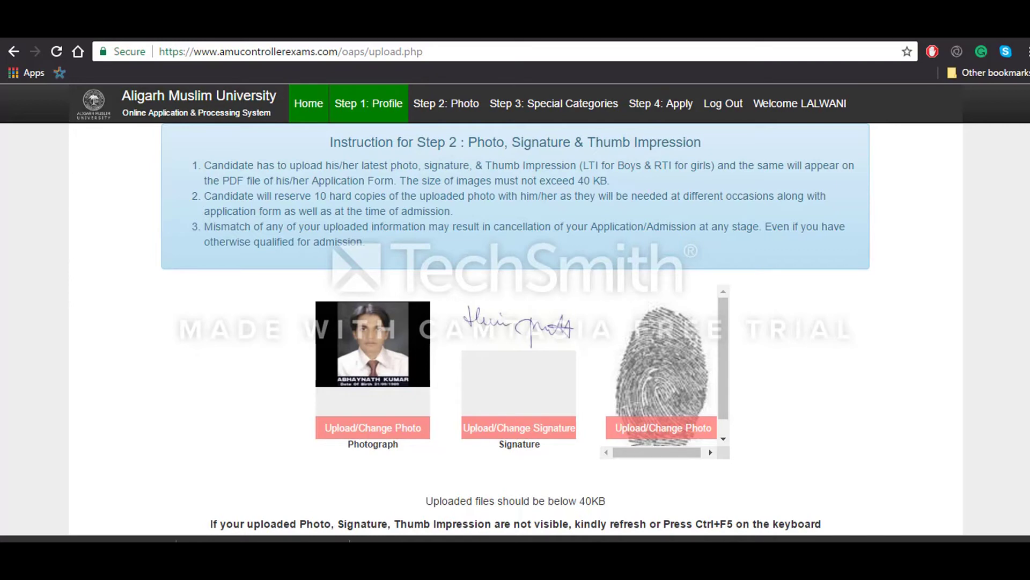
Save the uploaded photograph, signature and thumb impression and proceed to Step 3.
scroll(867, 357, down, 3)
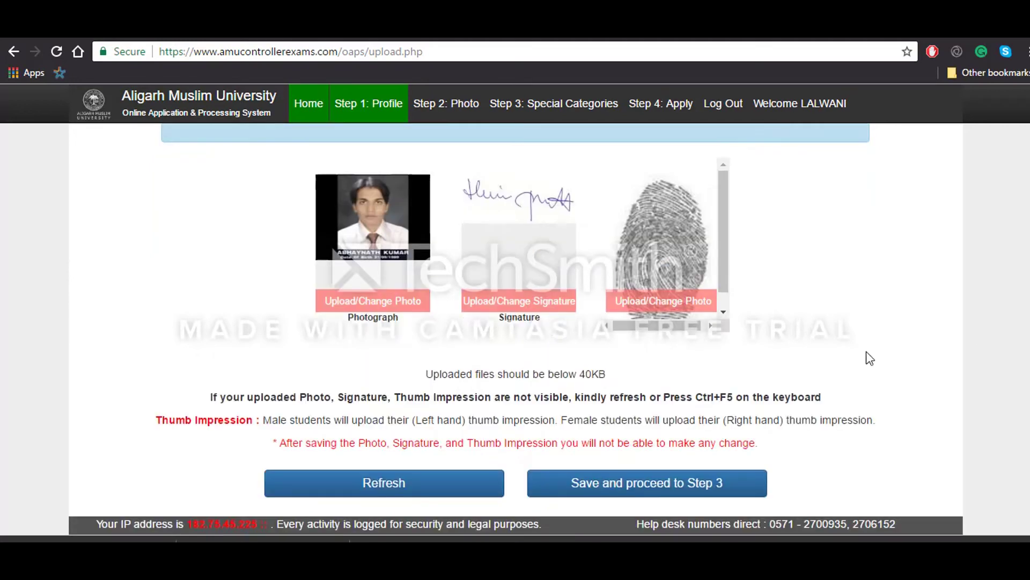
click(624, 491)
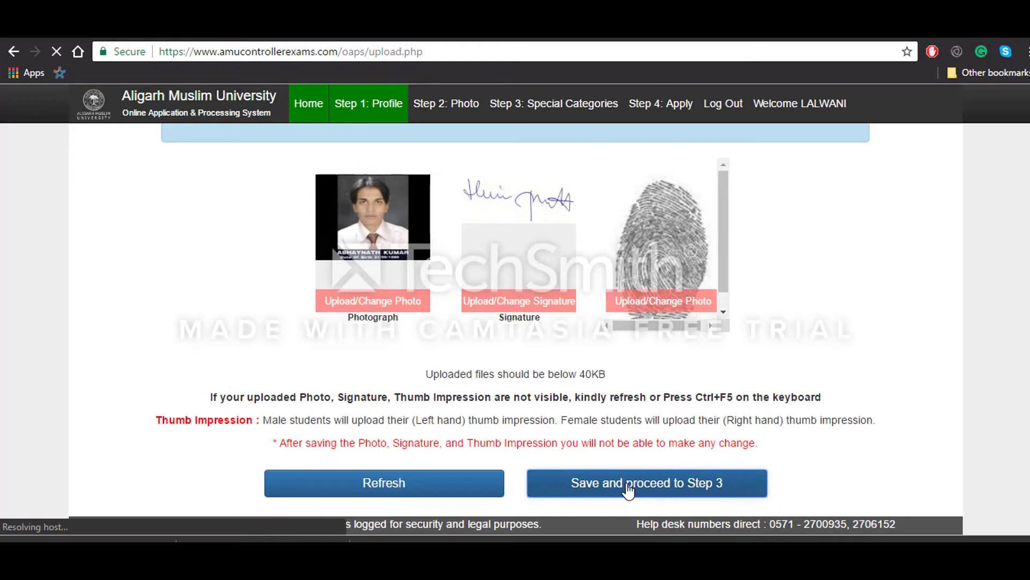
Answer No to belonging to a special category and submit.
click(675, 372)
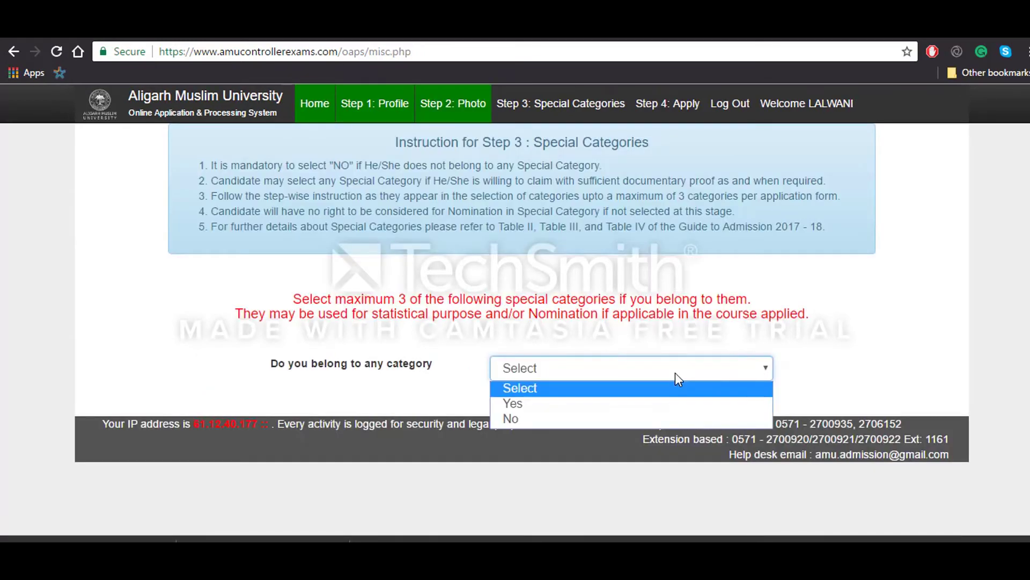
click(628, 422)
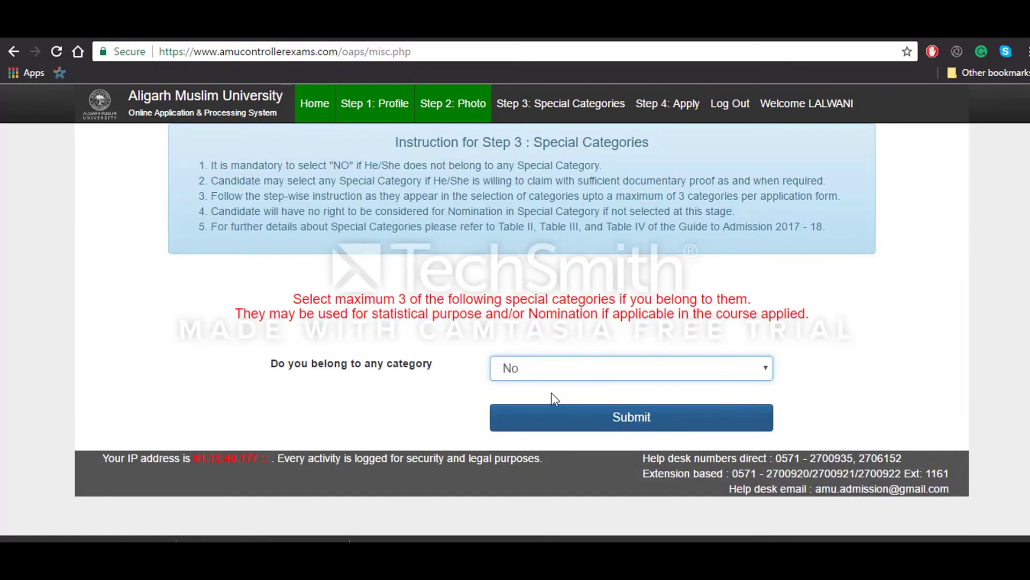
click(599, 422)
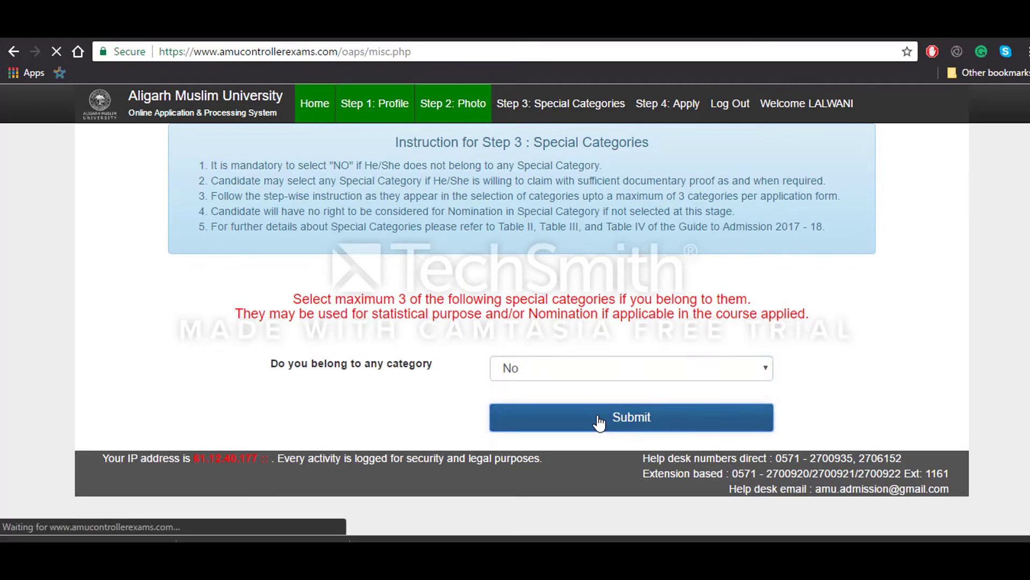
Select B.Tech under 'Applying for' and start its application form.
click(628, 262)
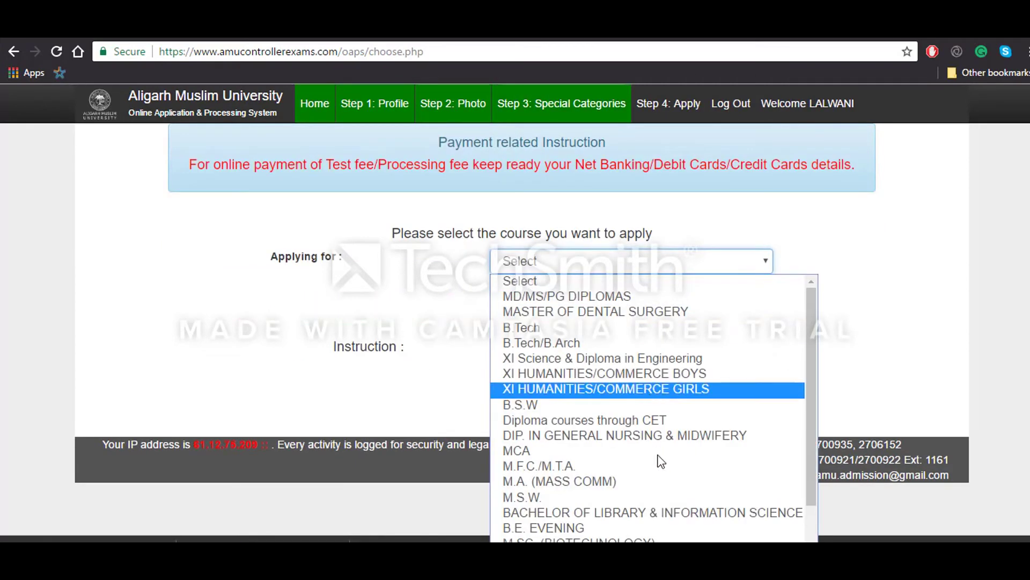
scroll(661, 463, down, 2)
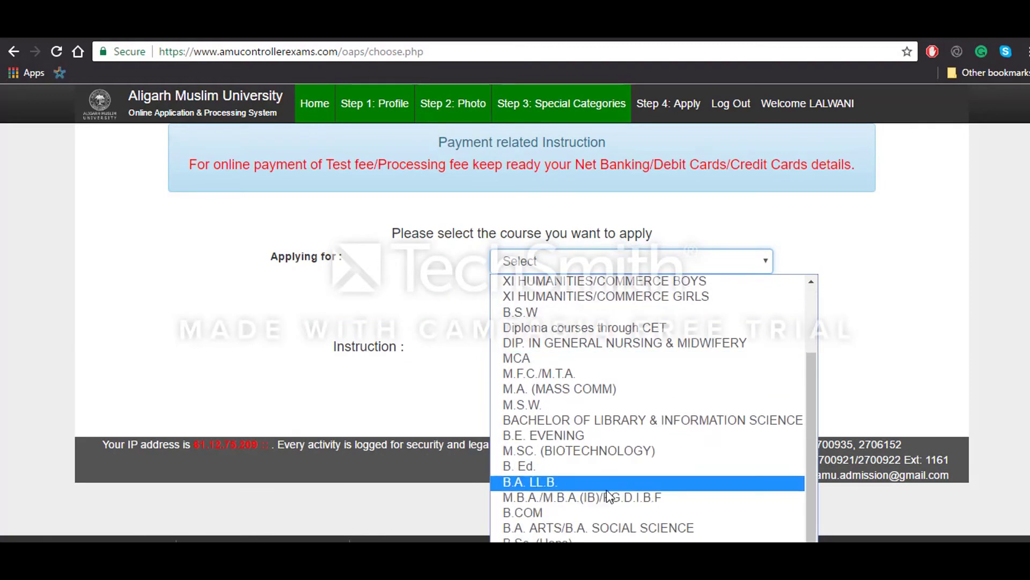
scroll(598, 349, up, 3)
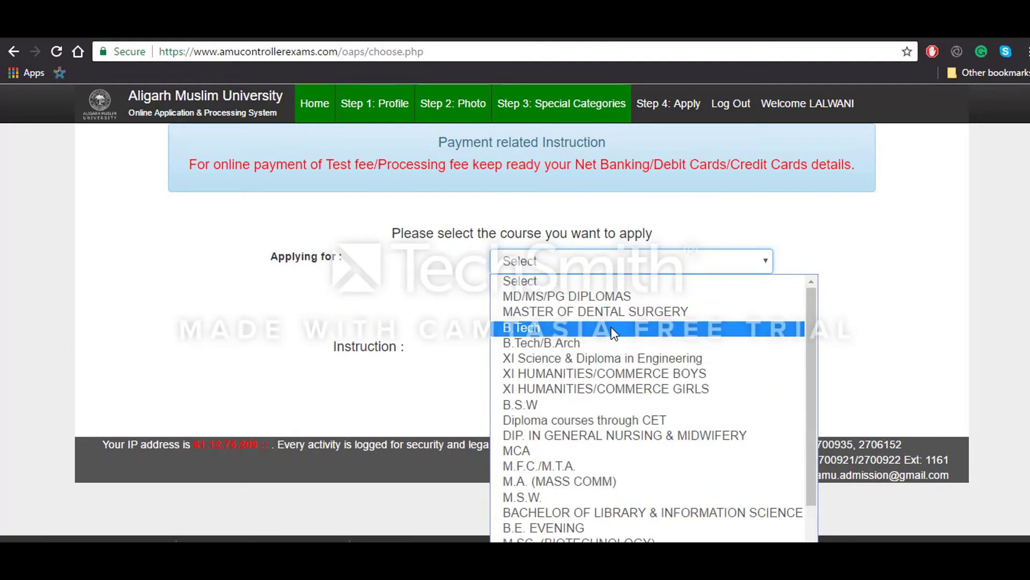
click(596, 330)
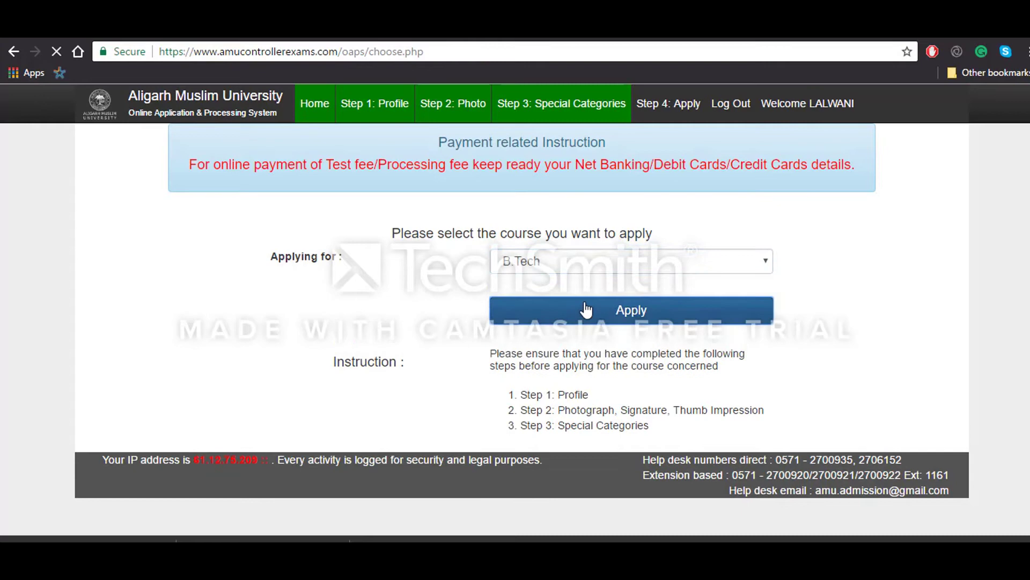
click(592, 311)
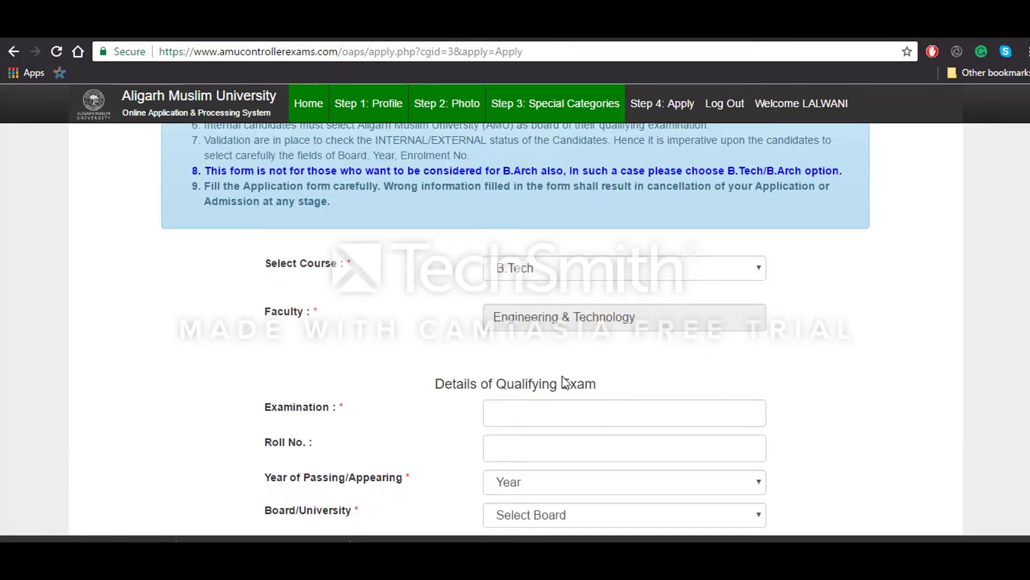
Enter CBSE as the qualifying examination.
scroll(564, 382, down, 3)
scroll(565, 381, down, 2)
click(558, 167)
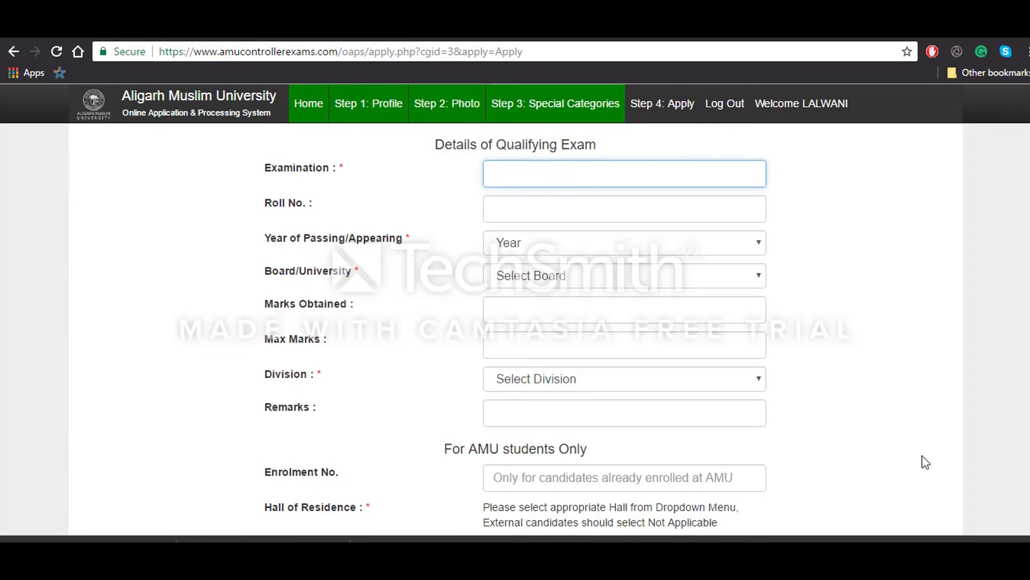
scroll(881, 421, down, 5)
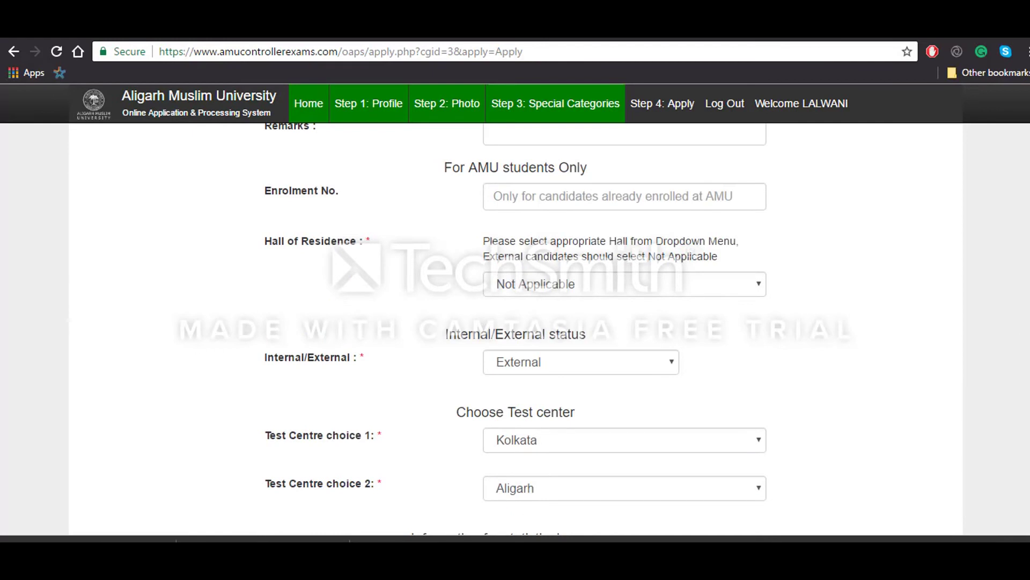
scroll(515, 322, up, 4)
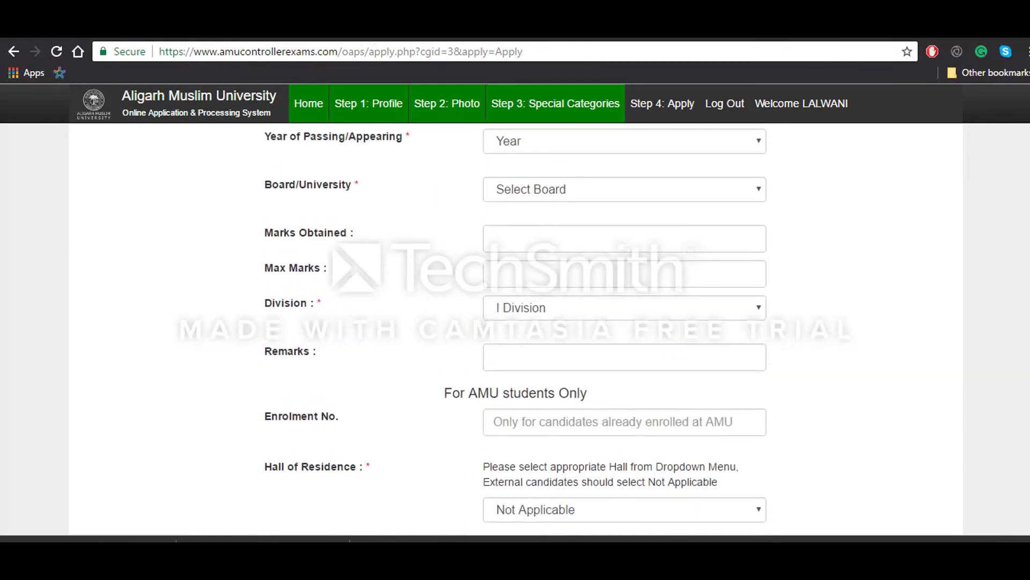
scroll(516, 322, down, 1)
scroll(515, 322, up, 1)
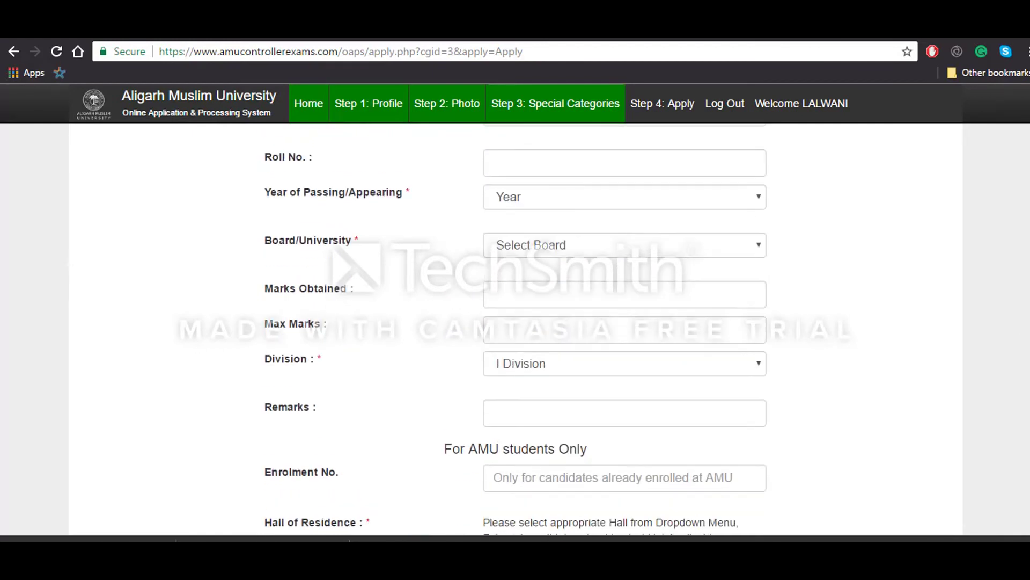
Set the board to Central Board of Secondary Education, Delhi and submit the form for payment.
click(686, 250)
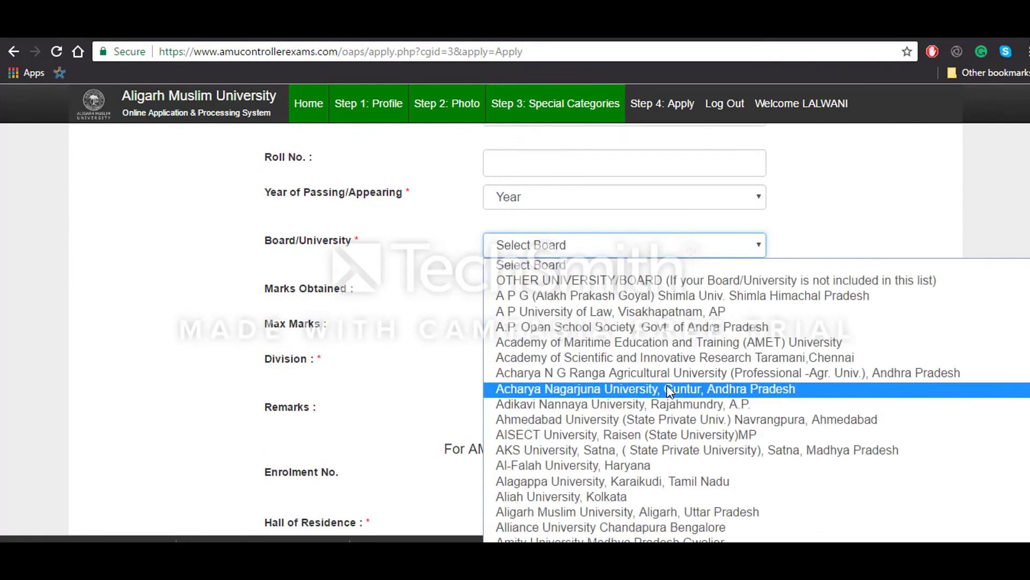
scroll(668, 389, down, 10)
click(618, 287)
scroll(616, 269, up, 2)
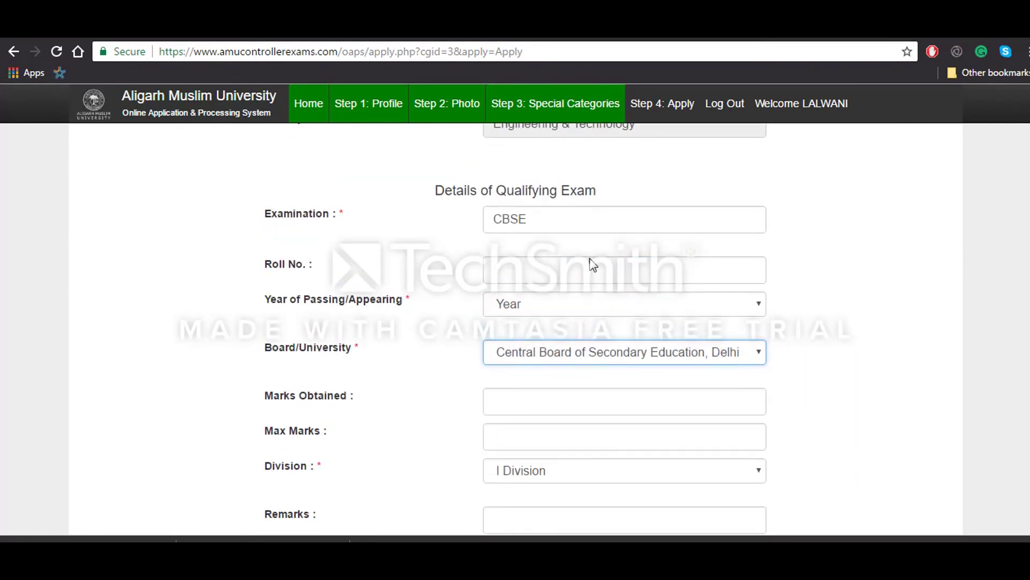
scroll(592, 264, down, 2)
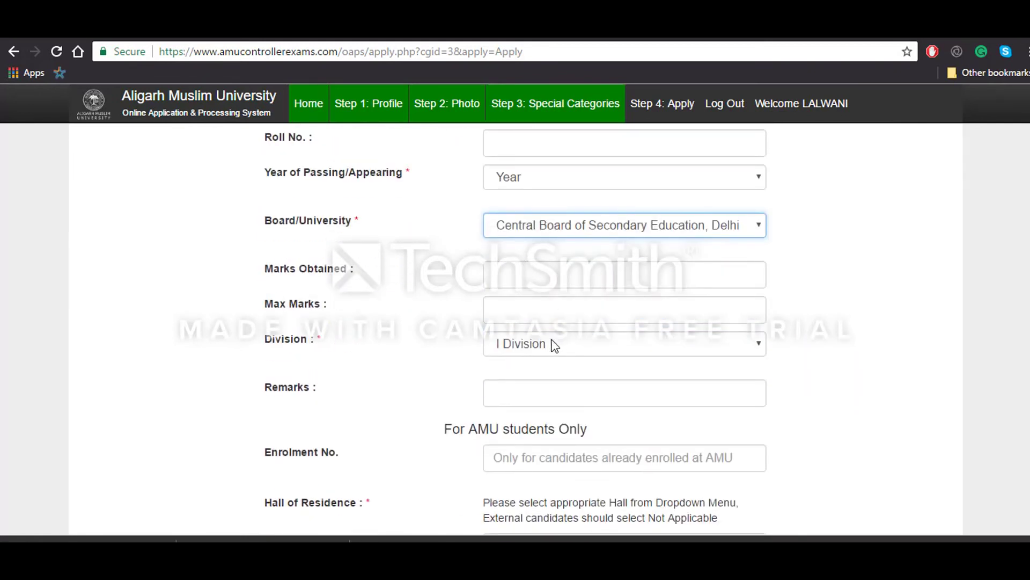
scroll(569, 386, down, 10)
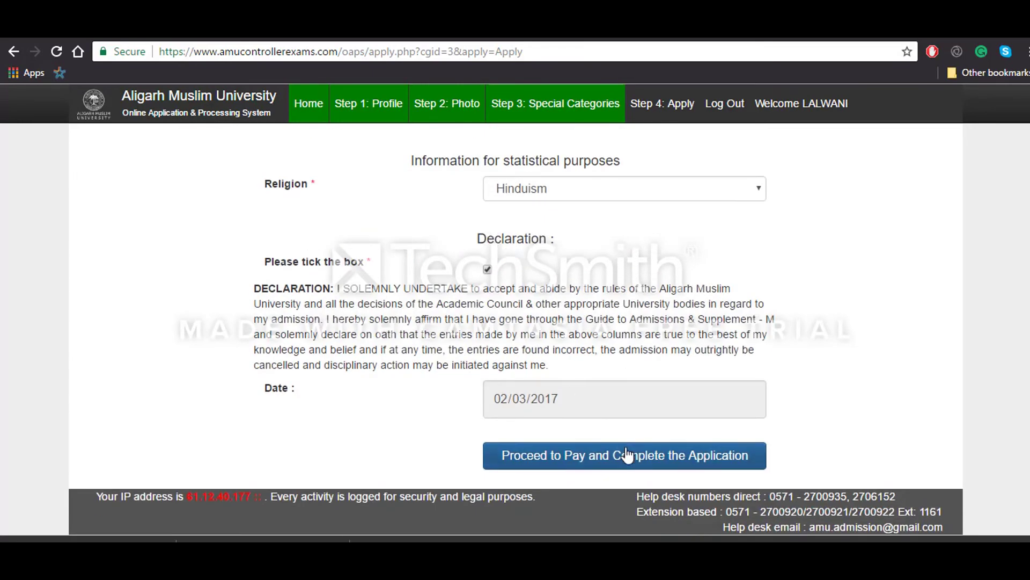
click(629, 457)
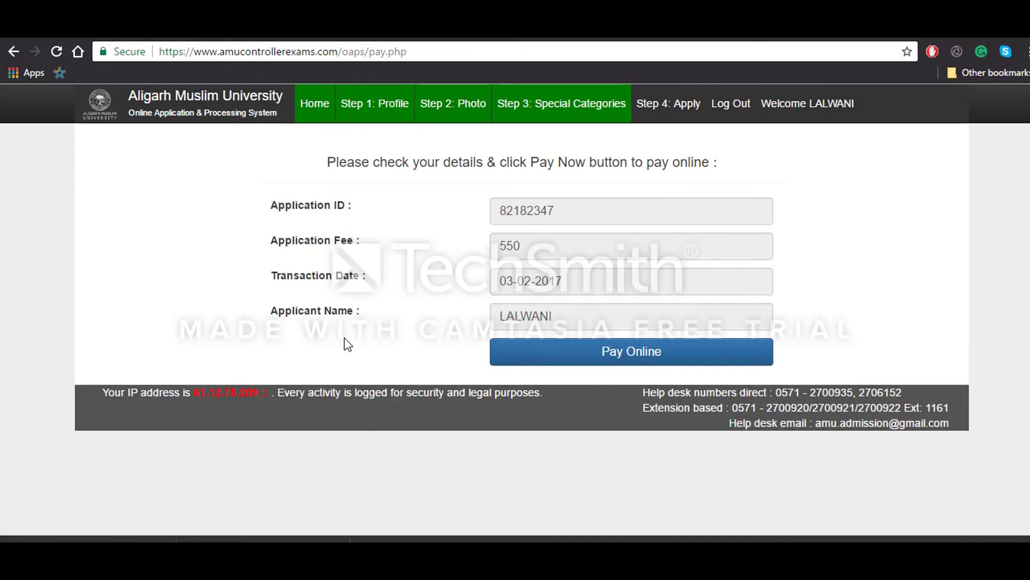
Pay the 550 application fee online.
click(629, 354)
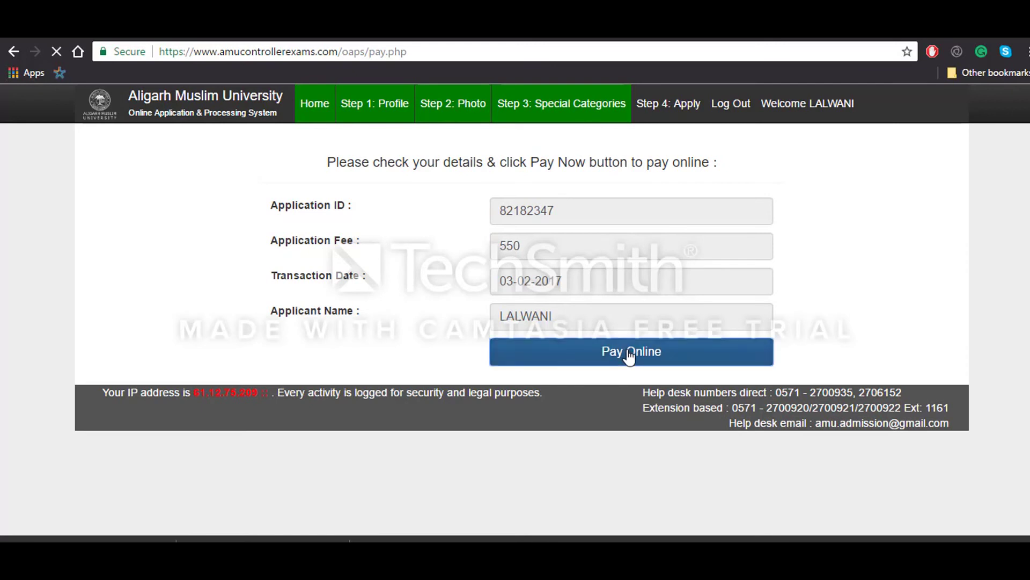